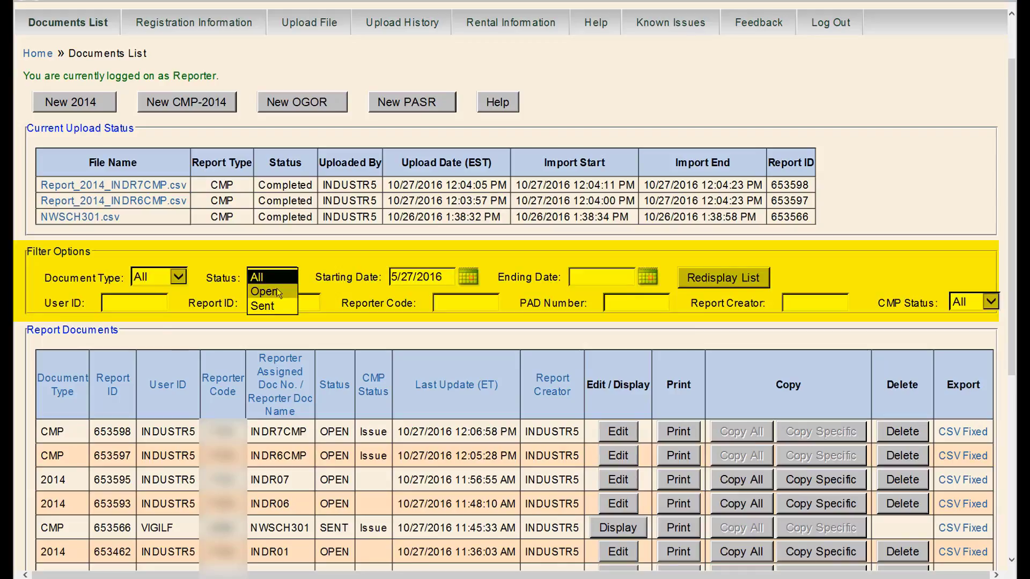
Step: Review the Status filter options and the report documents in the Documents List
{"action": "left_click", "coordinate": [284, 277]}
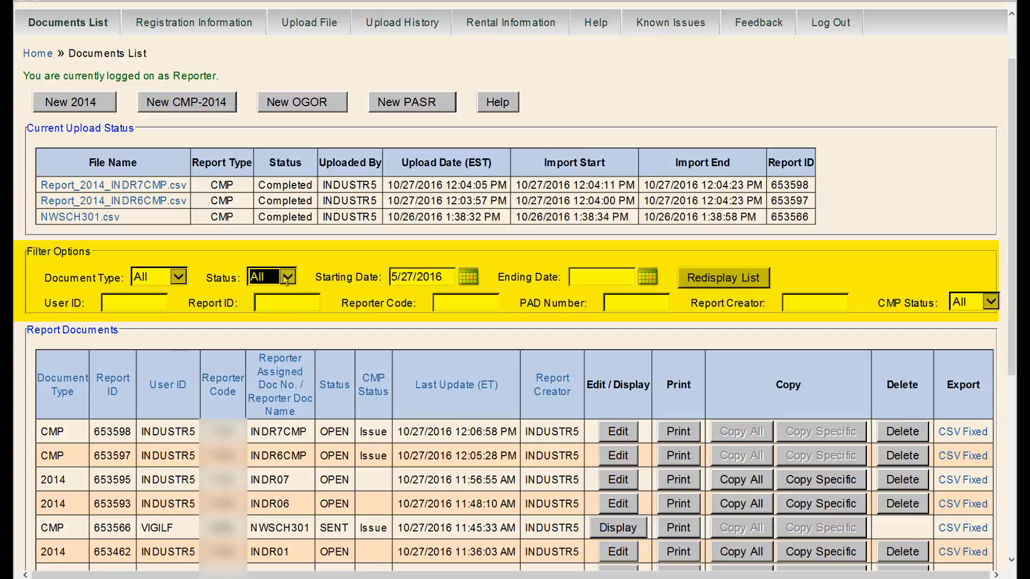
{"action": "scroll", "coordinate": [285, 161], "scroll_direction": "down", "scroll_amount": 5}
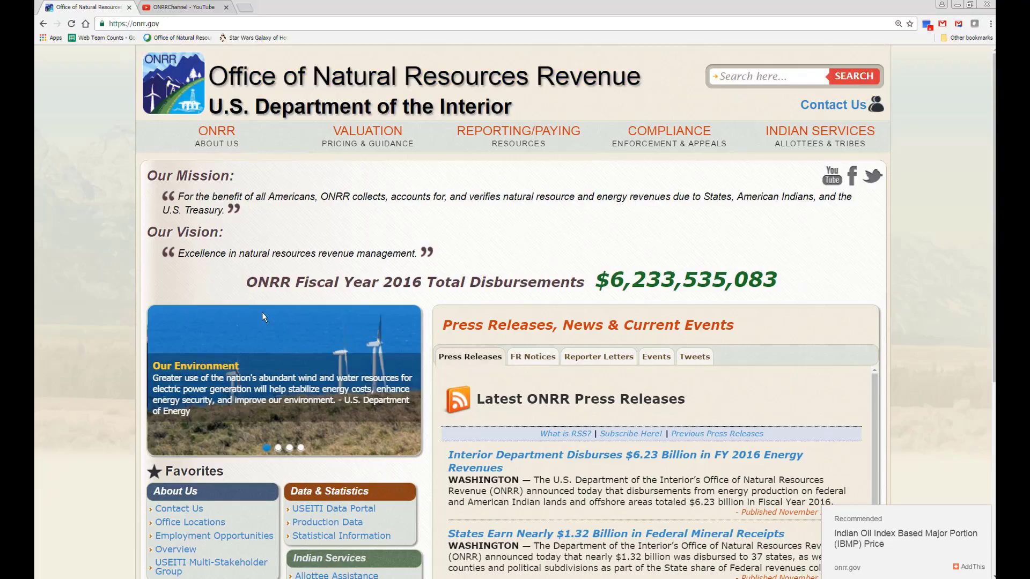
Step: Open Reporter Training from the ONRR home page and view the Form 2014 Training Videos page
{"action": "scroll", "coordinate": [88, 324], "scroll_direction": "down", "scroll_amount": 5}
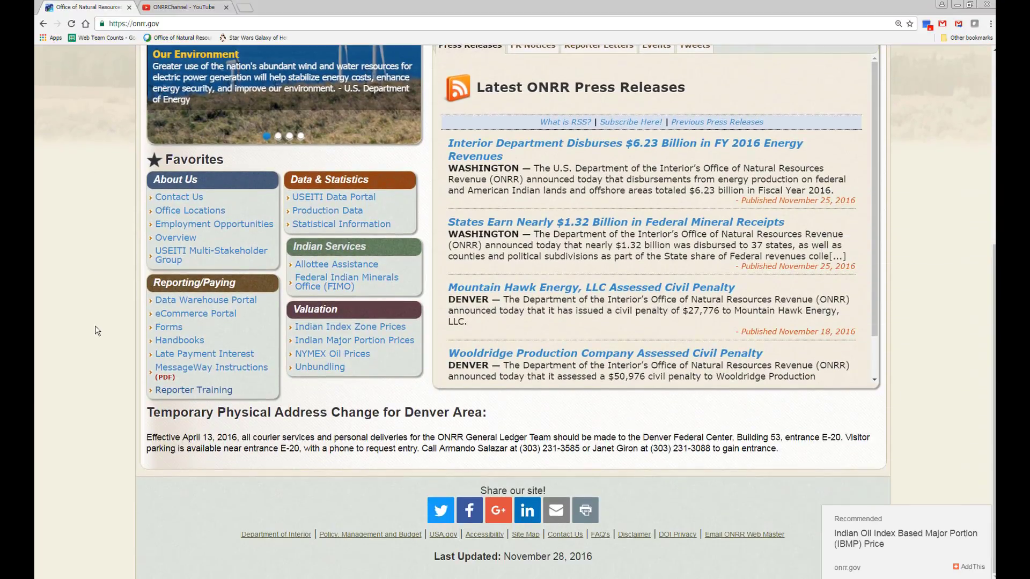
{"action": "left_click", "coordinate": [188, 390]}
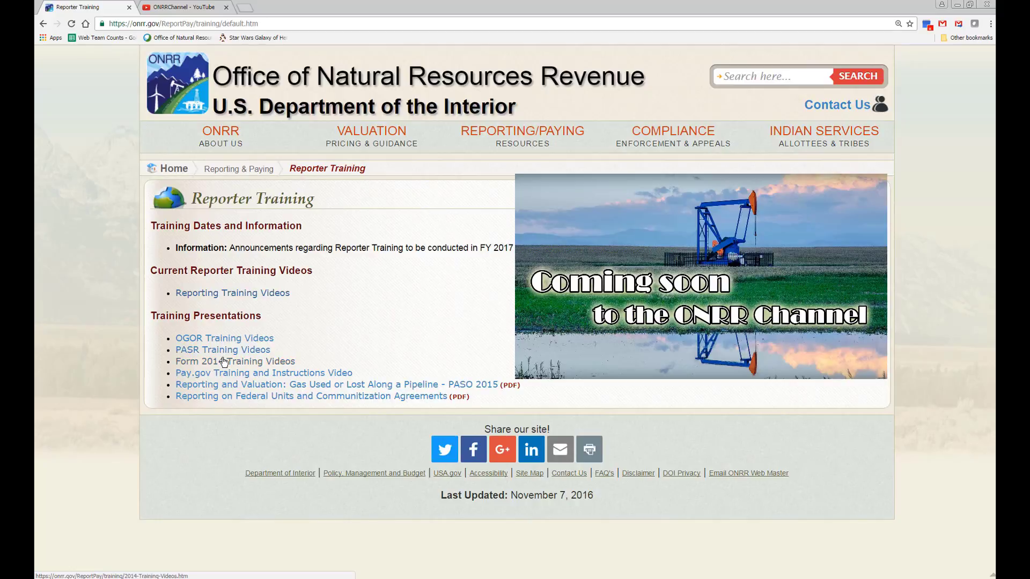
{"action": "left_click", "coordinate": [224, 361]}
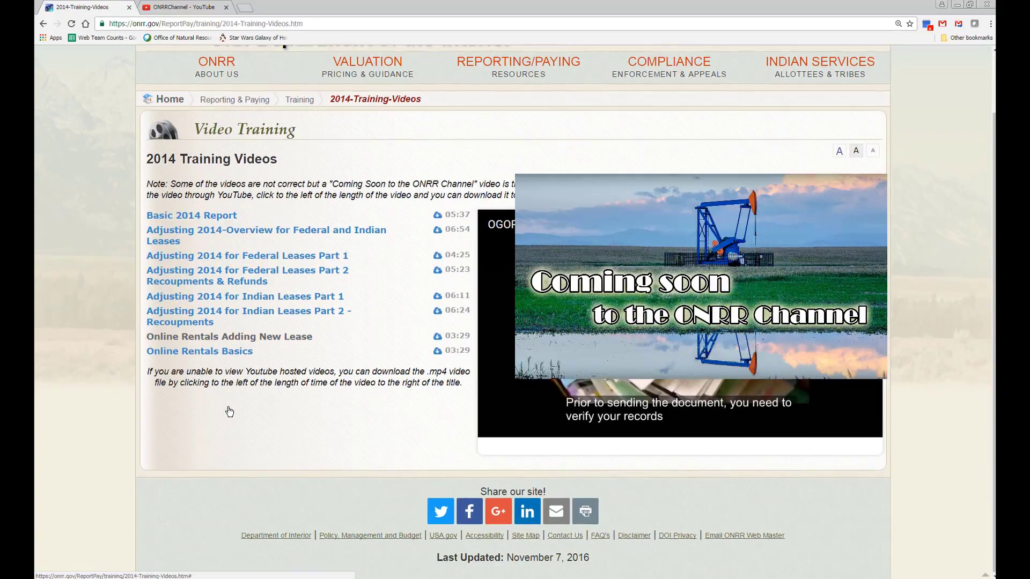
{"action": "scroll", "coordinate": [161, 370], "scroll_direction": "down", "scroll_amount": 1}
Step: Return to Reporter Training and open the OGOR Training Videos page
{"action": "left_click", "coordinate": [43, 24]}
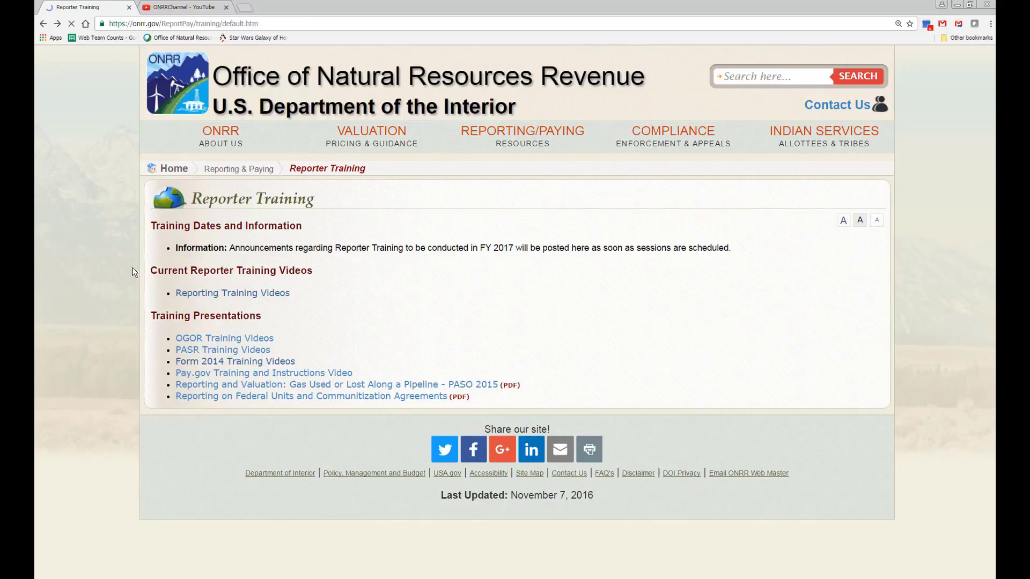
{"action": "left_click", "coordinate": [186, 340]}
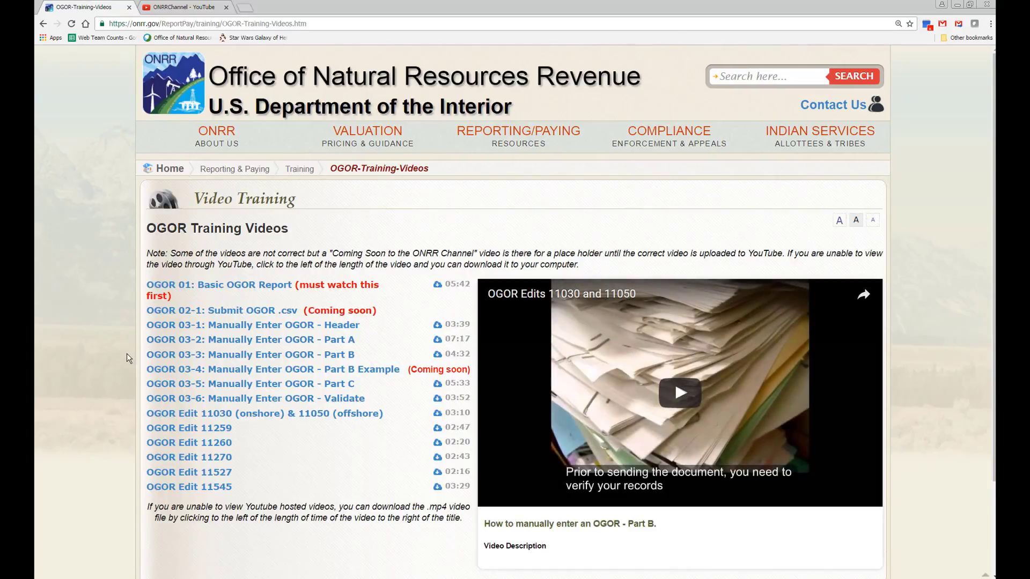
Step: Switch to ONRRChannel on YouTube and show its list of videos
{"action": "key", "text": "ctrl+Tab"}
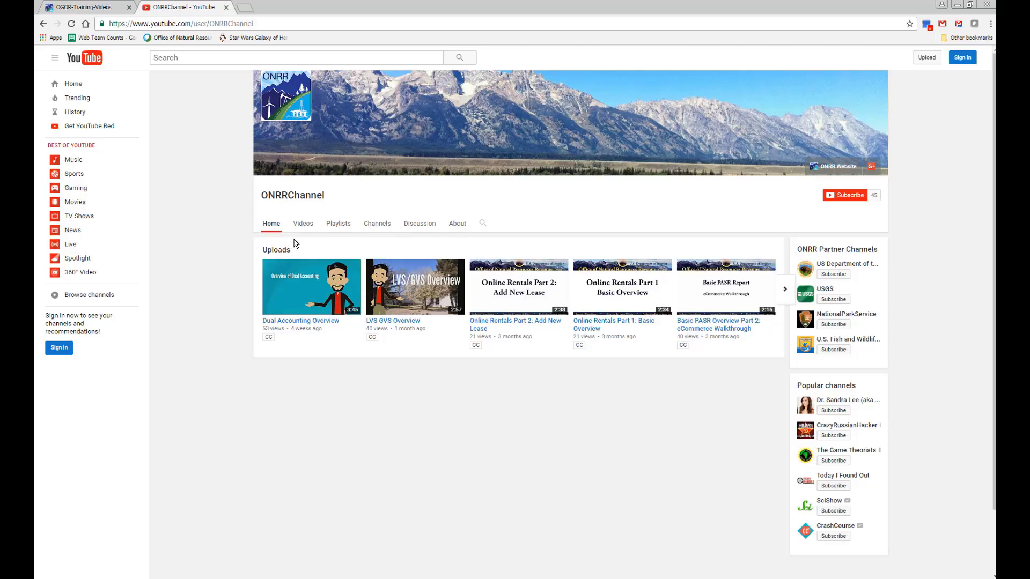
{"action": "left_click", "coordinate": [303, 224]}
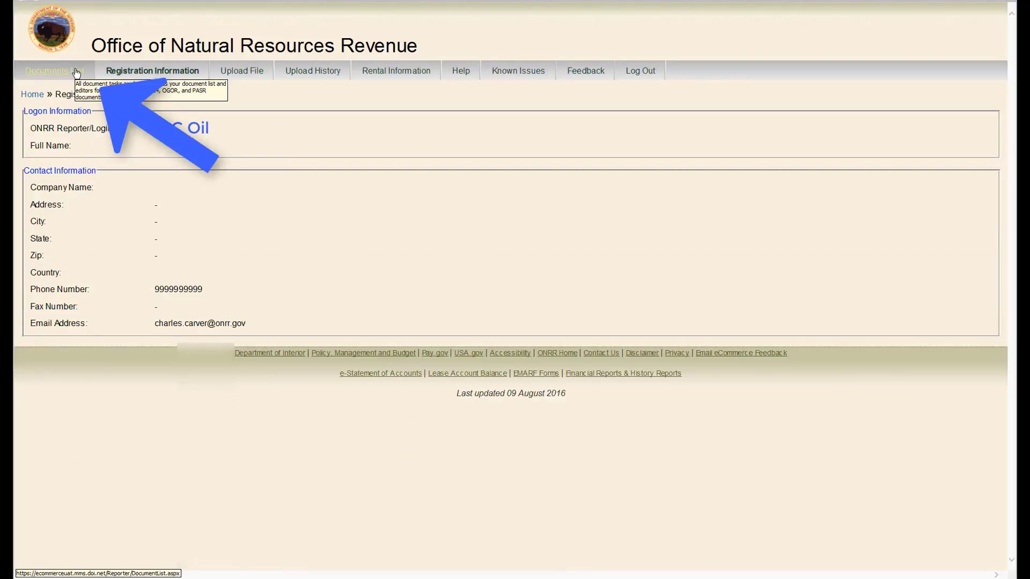
Step: View the Documents List and the Registration Information page in the eCommerce reporting site
{"action": "left_click", "coordinate": [76, 72]}
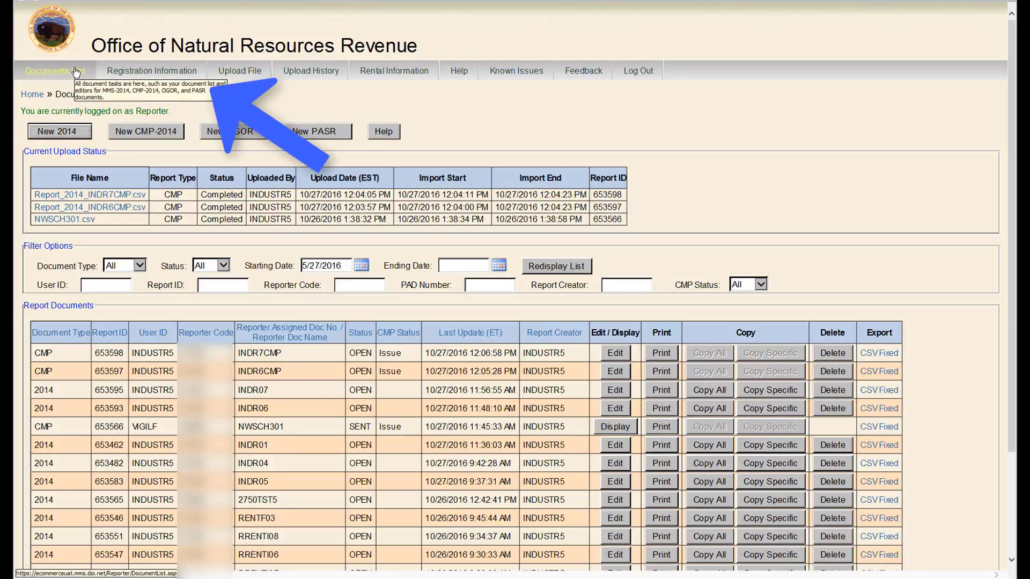
{"action": "left_click", "coordinate": [128, 72]}
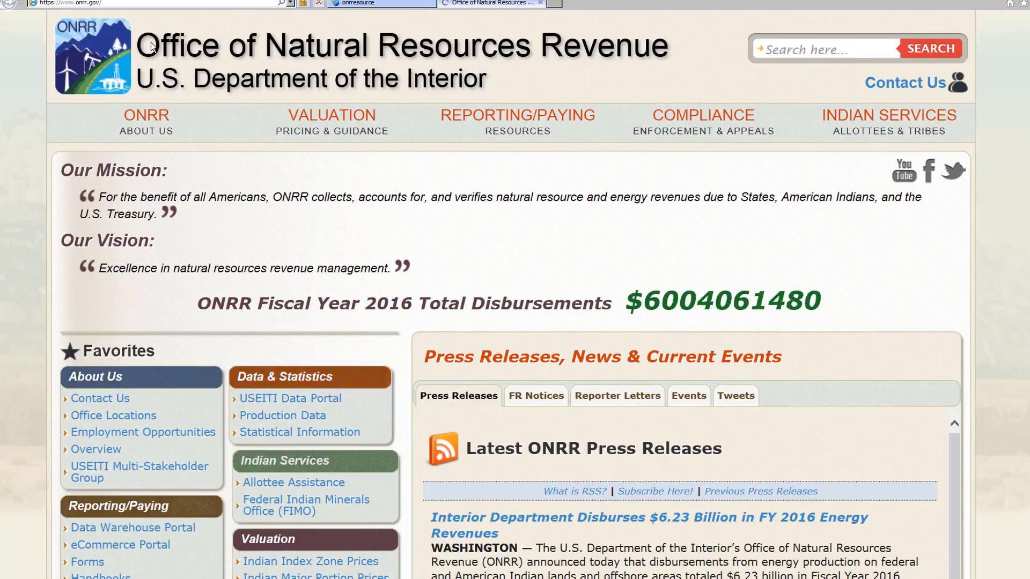
Step: Search the ONRR website for EMARF and open the Emarf Instructions form
{"action": "left_click", "coordinate": [787, 49]}
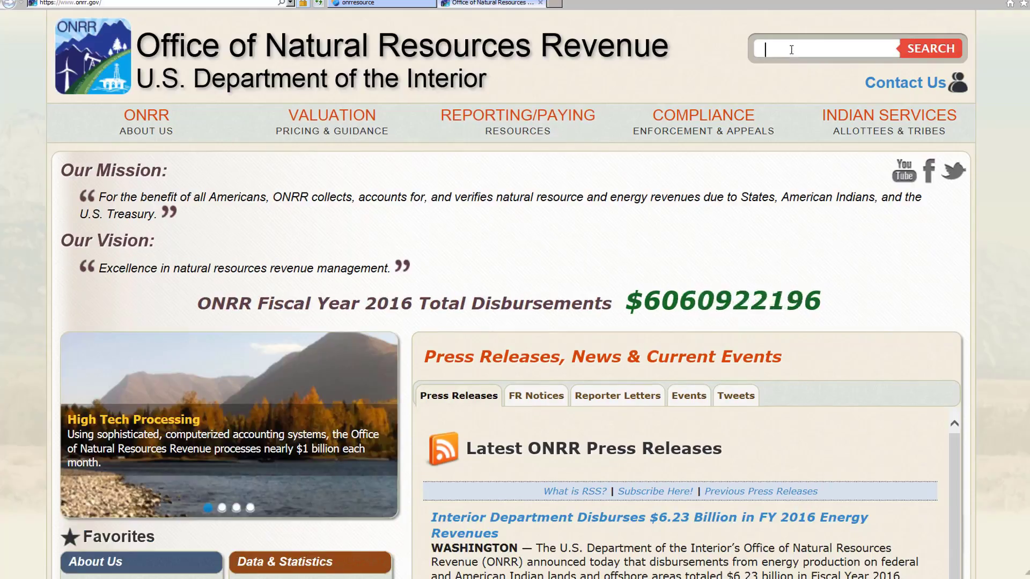
{"action": "type", "text": "EMARF"}
{"action": "key", "text": "Return"}
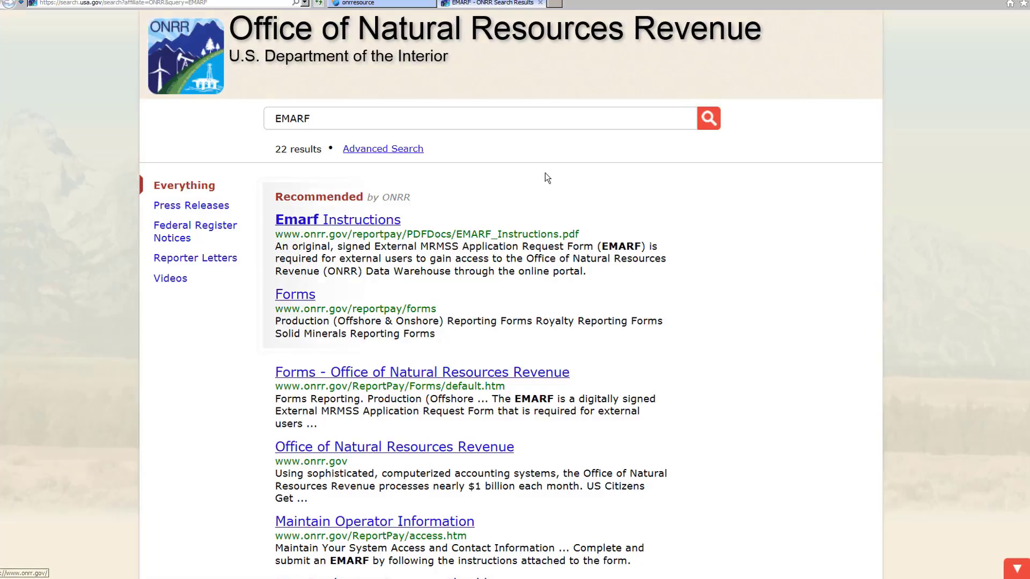
{"action": "left_click", "coordinate": [344, 221]}
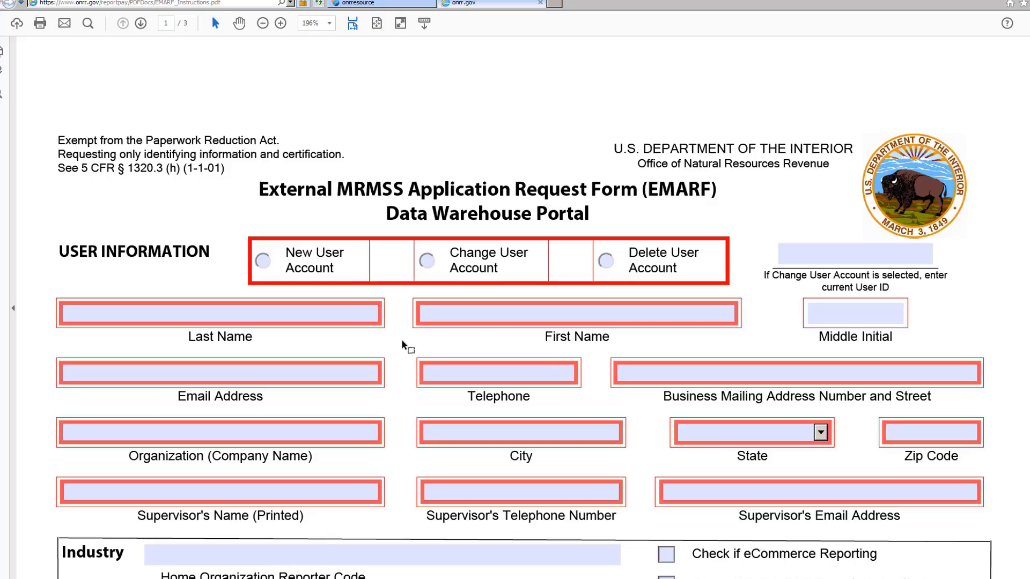
{"action": "scroll", "coordinate": [405, 344], "scroll_direction": "down", "scroll_amount": 3}
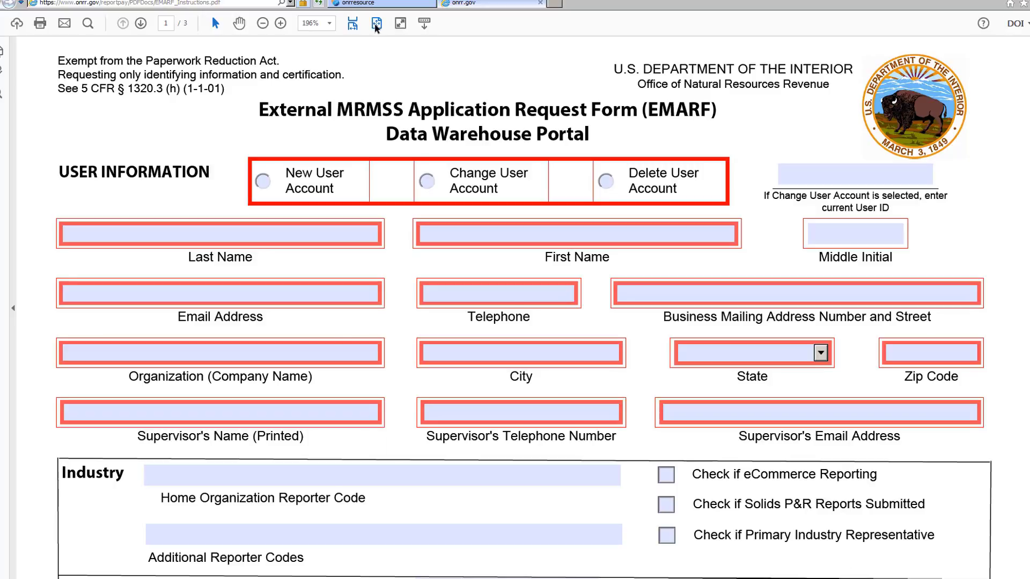
{"action": "left_click", "coordinate": [376, 23]}
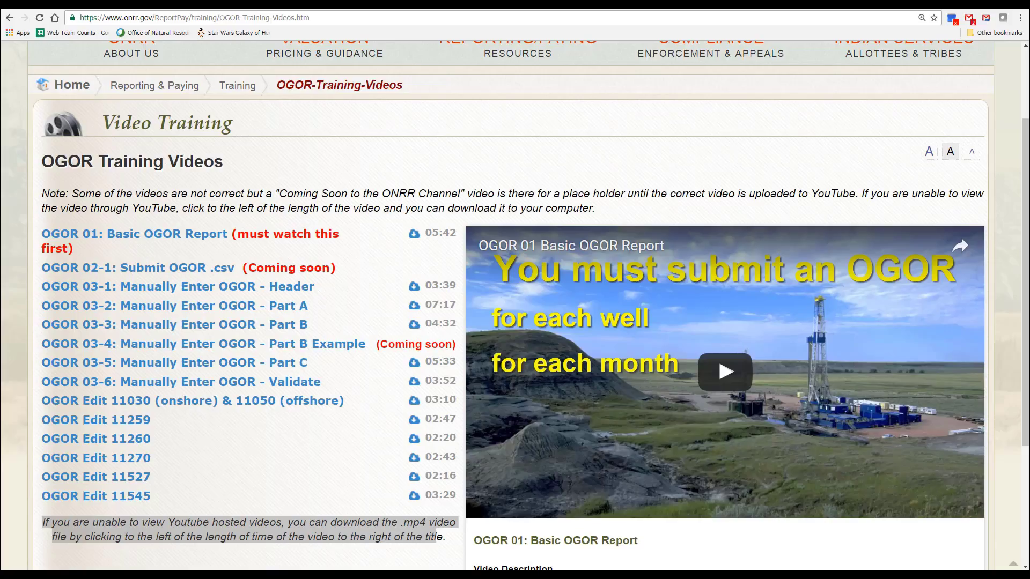
Step: Select the OGOR 02-1 Submit OGOR .csv training video and play it
{"action": "left_click", "coordinate": [150, 268]}
{"action": "left_click", "coordinate": [681, 407]}
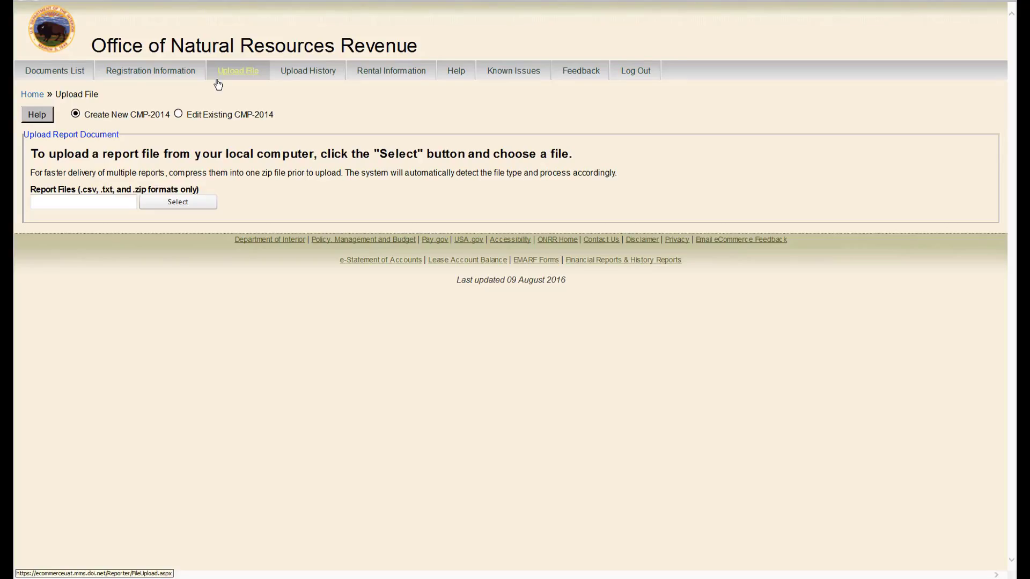
Step: Open the Upload History page in the eCommerce reporting site
{"action": "left_click", "coordinate": [317, 80]}
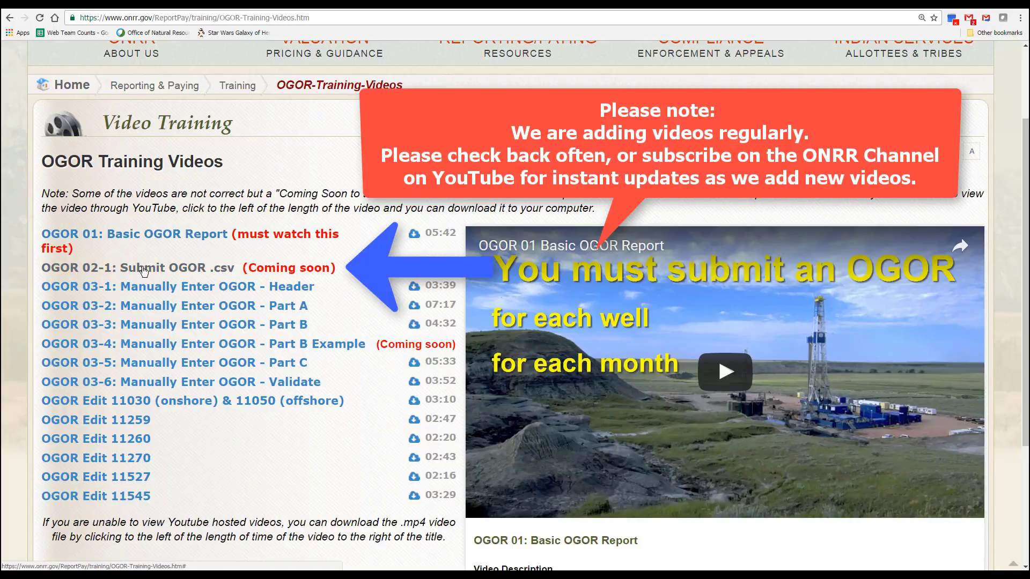
Step: Play the OGOR 02-1 Submit OGOR .csv video from the OGOR Training Videos page
{"action": "left_click", "coordinate": [143, 267]}
{"action": "left_click", "coordinate": [704, 373]}
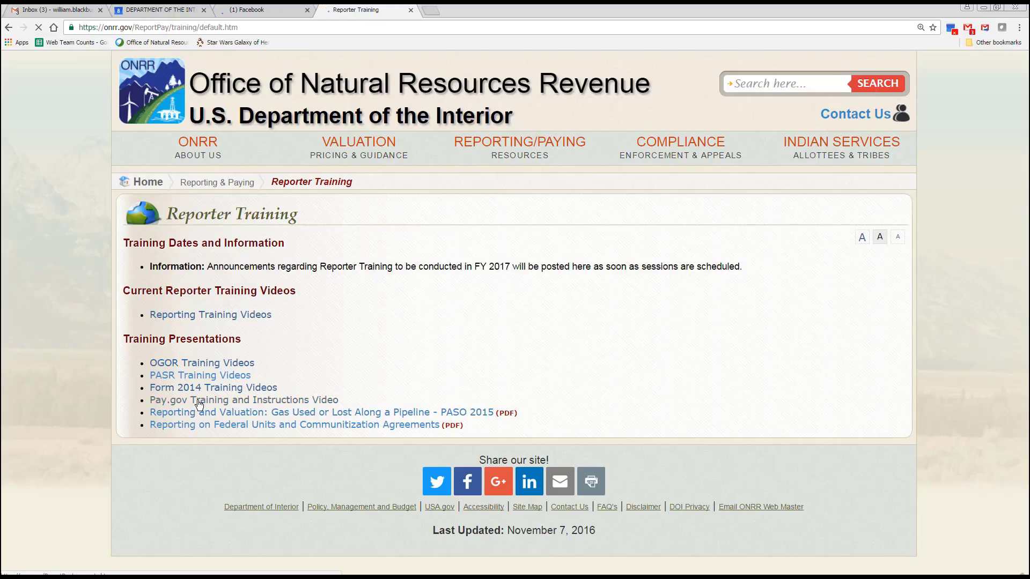
Step: Open Pay.gov Training and Instructions Video from Reporter Training and read through the payments page
{"action": "left_click", "coordinate": [198, 400]}
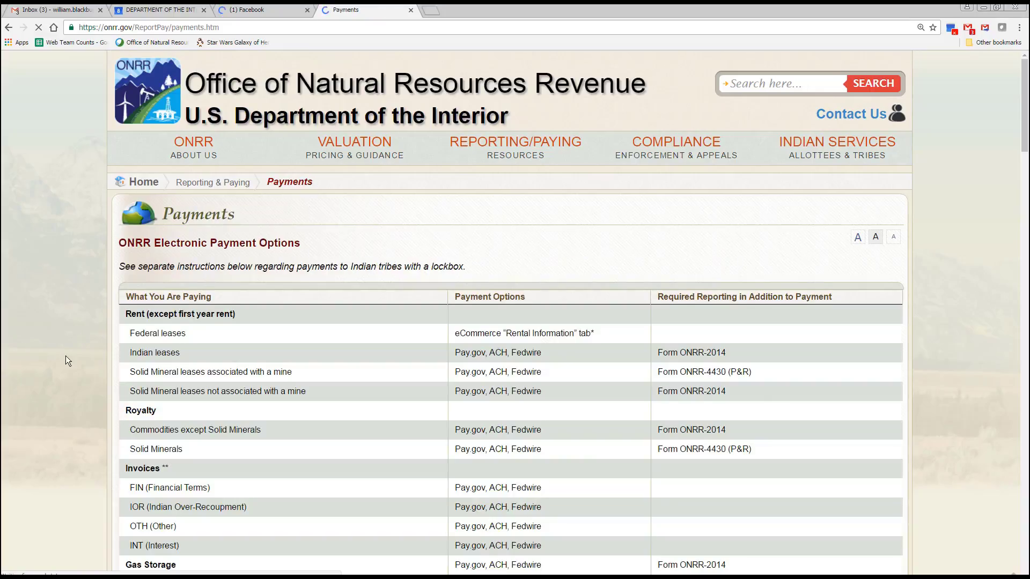
{"action": "scroll", "coordinate": [65, 356], "scroll_direction": "down", "scroll_amount": 20}
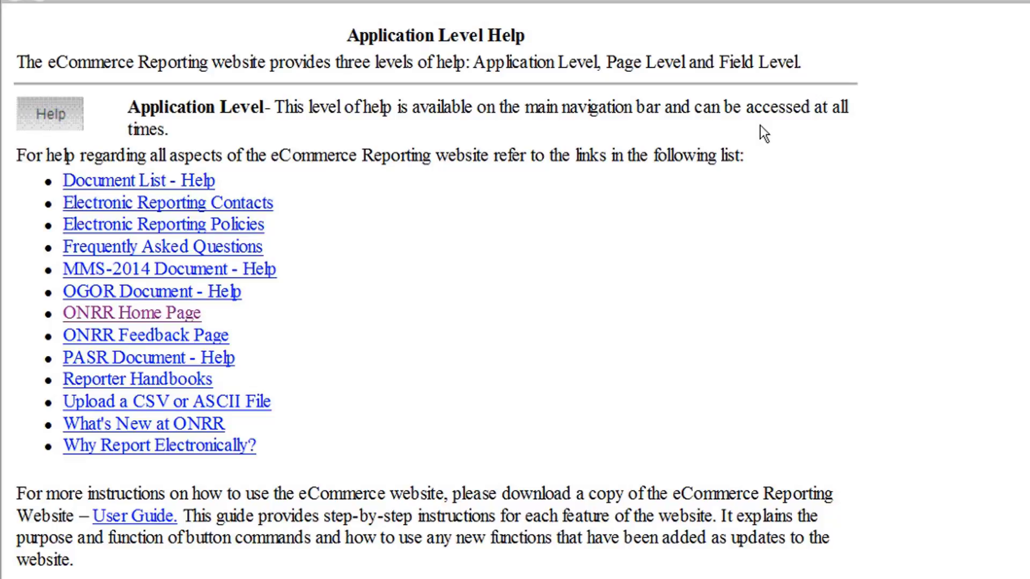
Step: Open the Frequently Asked Questions topic from the Application Level Help
{"action": "left_click", "coordinate": [248, 251]}
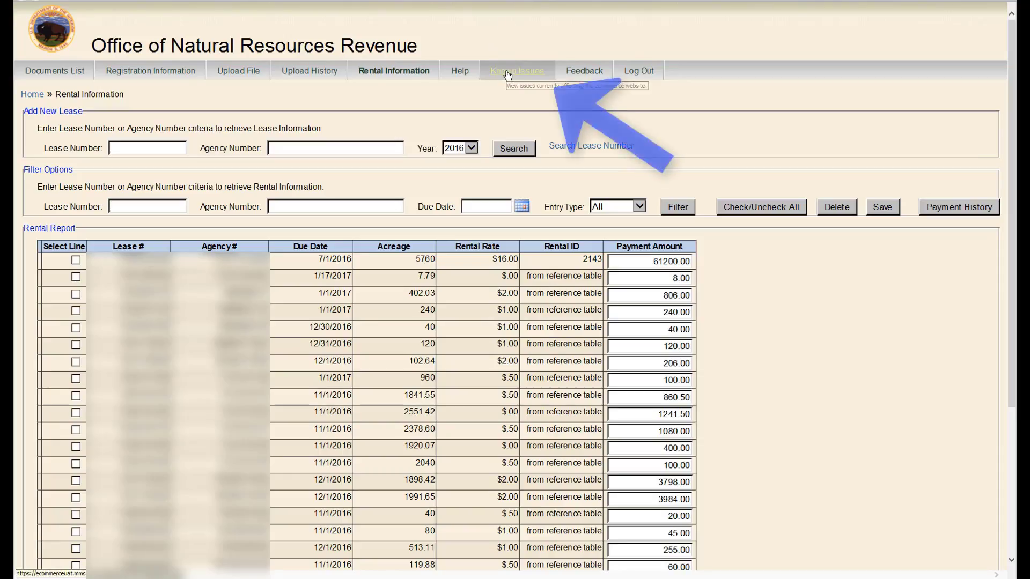
Step: View the Known Issues and Feedback pages of the eCommerce reporting site
{"action": "left_click", "coordinate": [508, 75]}
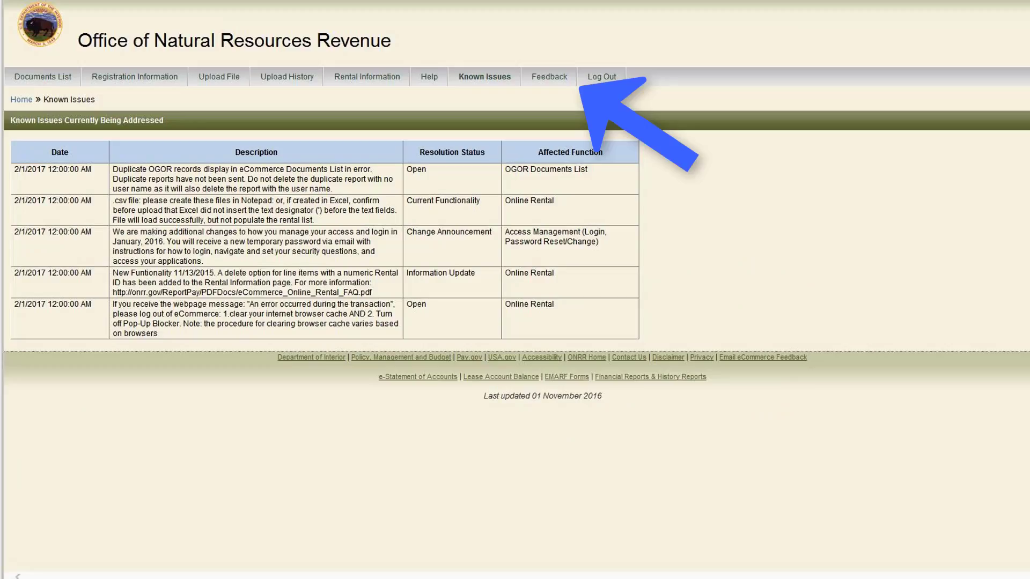
{"action": "left_click", "coordinate": [549, 77]}
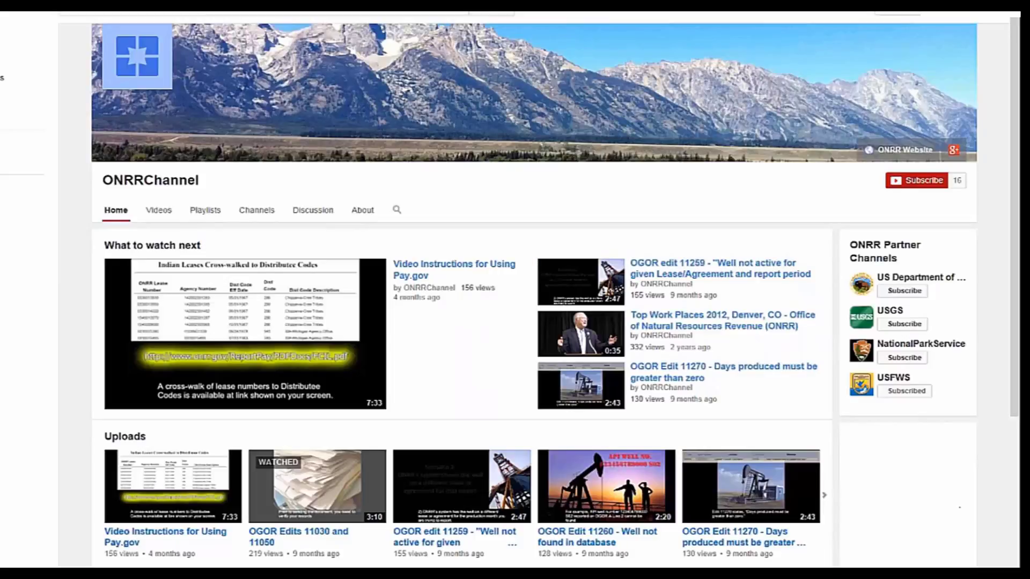
Step: Subscribe to ONRRChannel on YouTube and enable Send me updates in its subscription preferences
{"action": "left_click", "coordinate": [929, 182]}
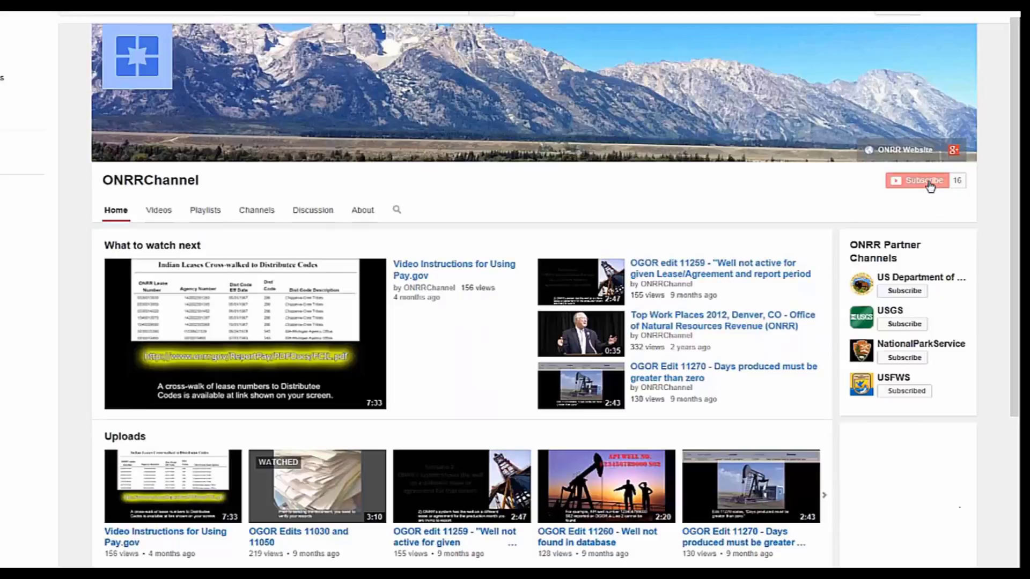
{"action": "left_click", "coordinate": [958, 181]}
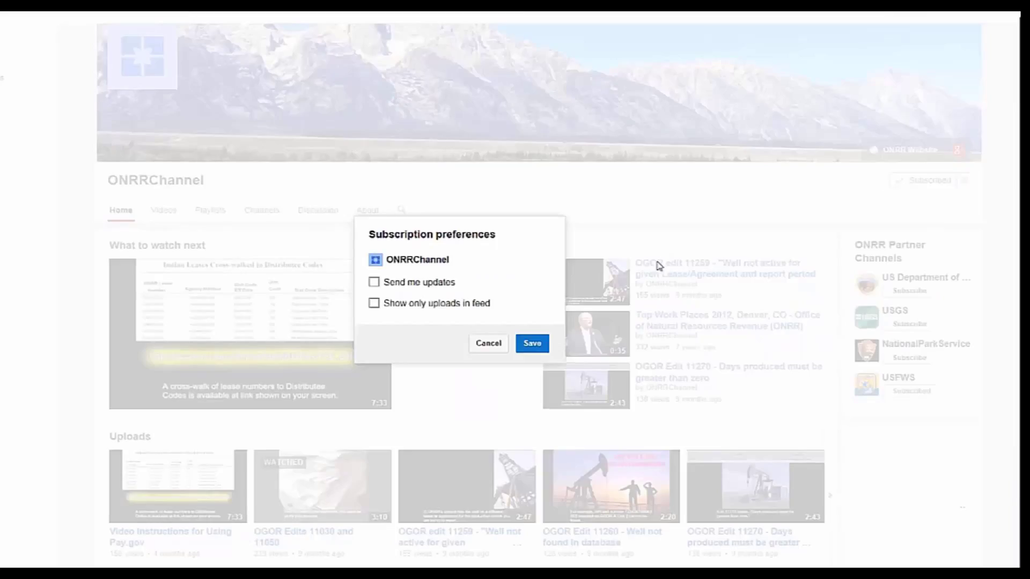
{"action": "left_click", "coordinate": [374, 282]}
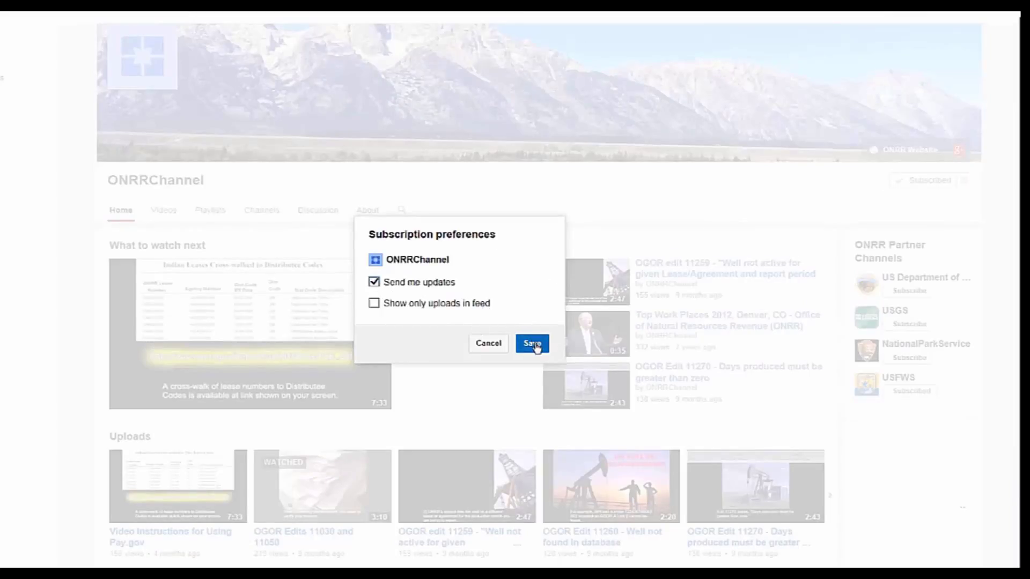